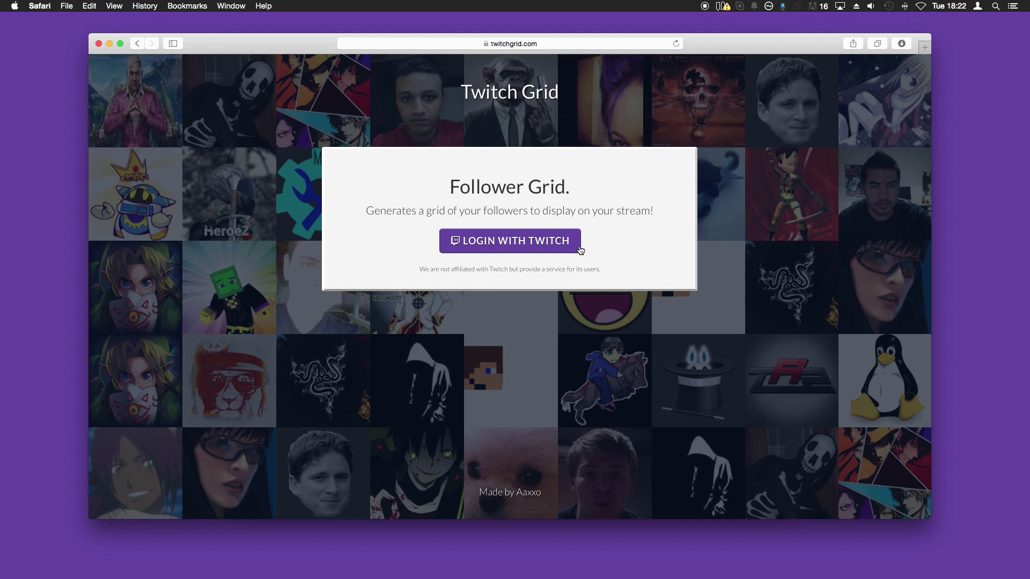
Step: Log in to Twitch Grid with a Twitch account and authorize the app's access
click(577, 247)
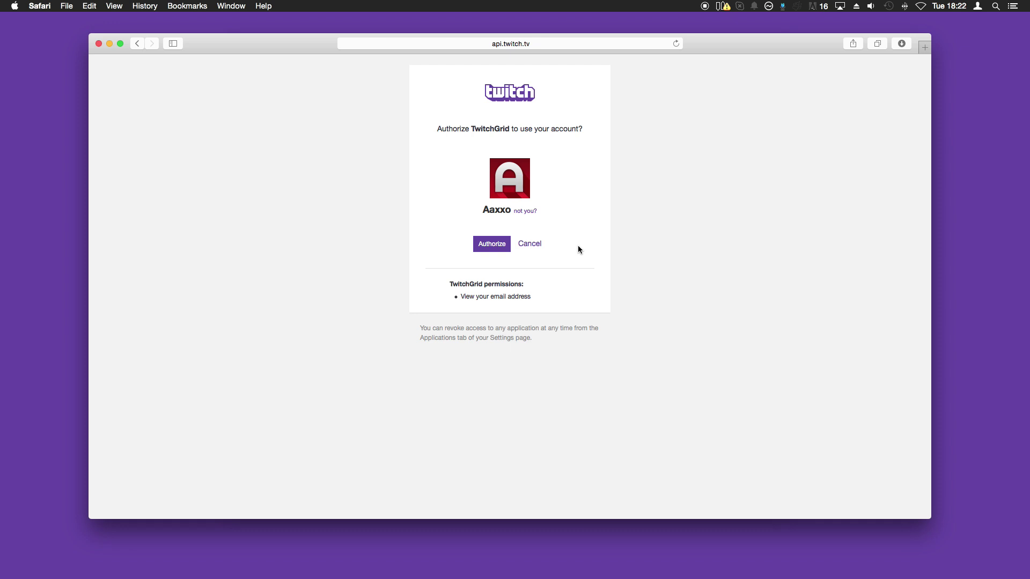
click(503, 249)
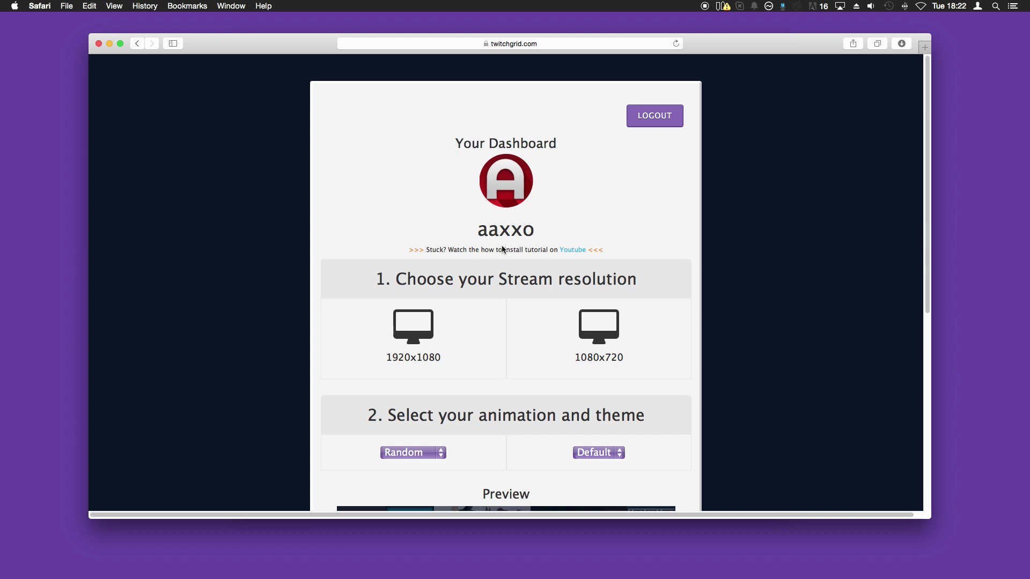
Step: Pick the 1080x720 stream resolution on the Twitch Grid dashboard, then bring OBS forward
scroll(655, 309, down, 10)
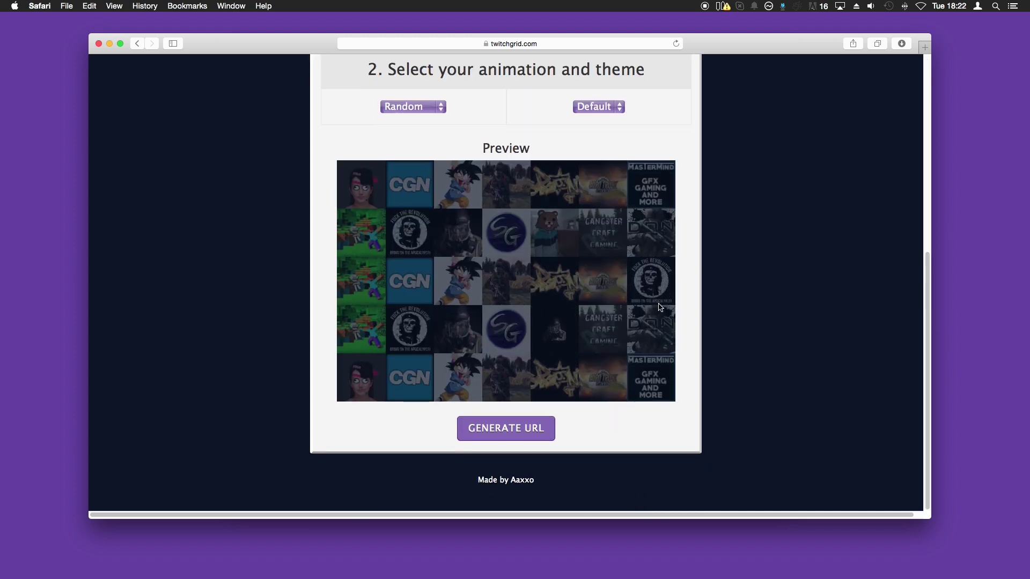
scroll(688, 315, up, 8)
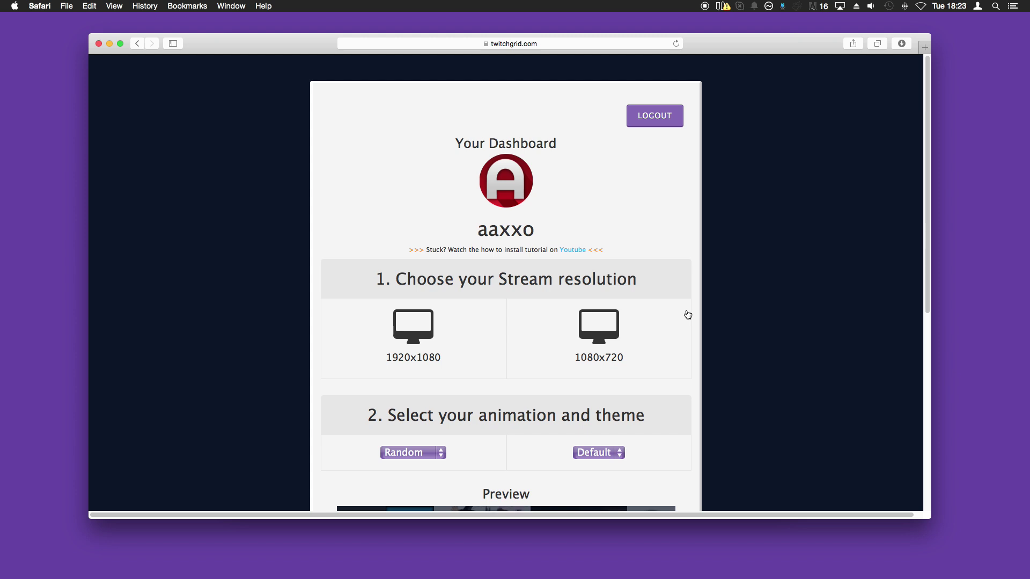
click(648, 313)
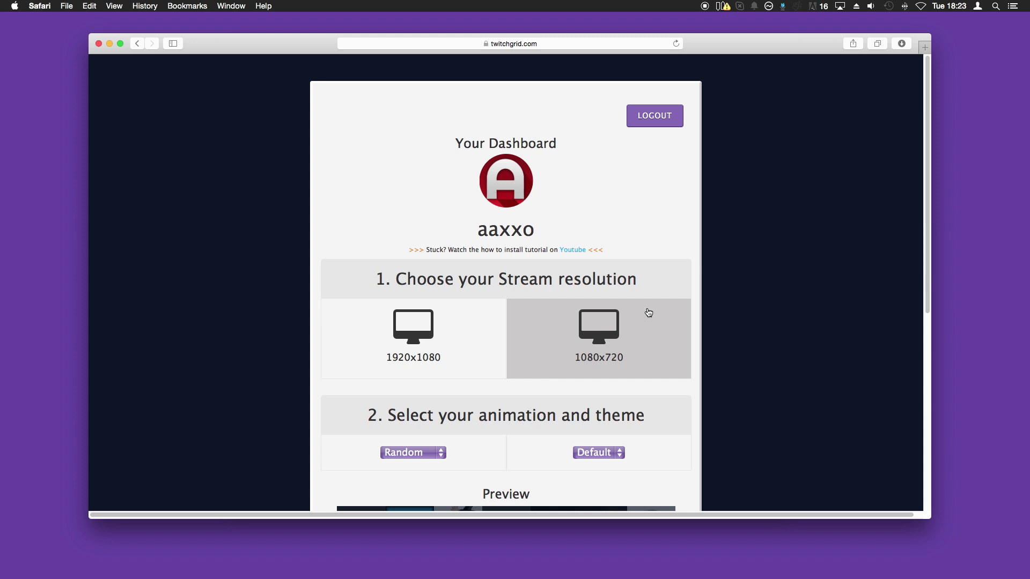
key(super+Tab)
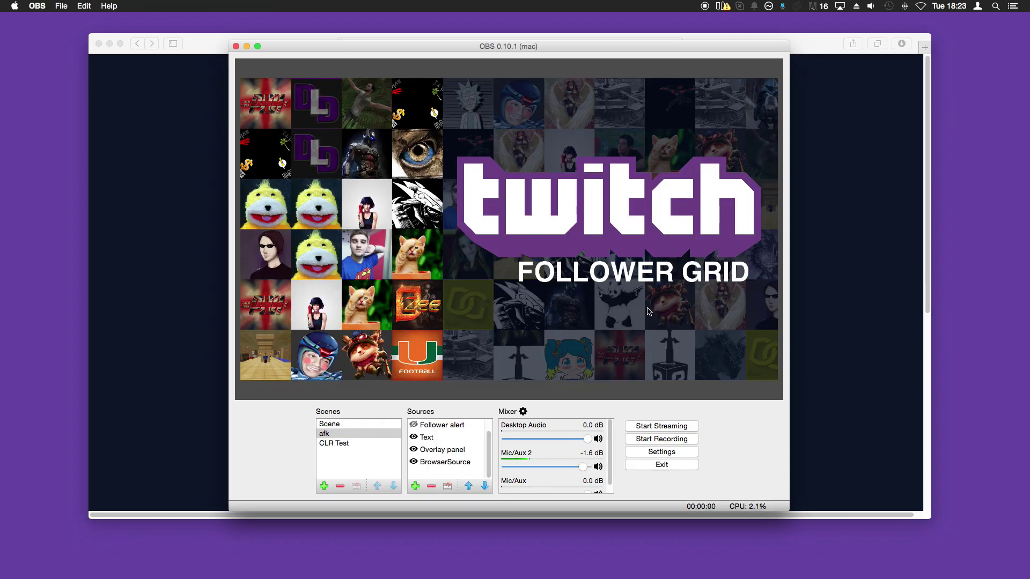
Step: Check that OBS Video settings show a 1920x1080 base resolution at 30 FPS, then return to the browser
click(652, 452)
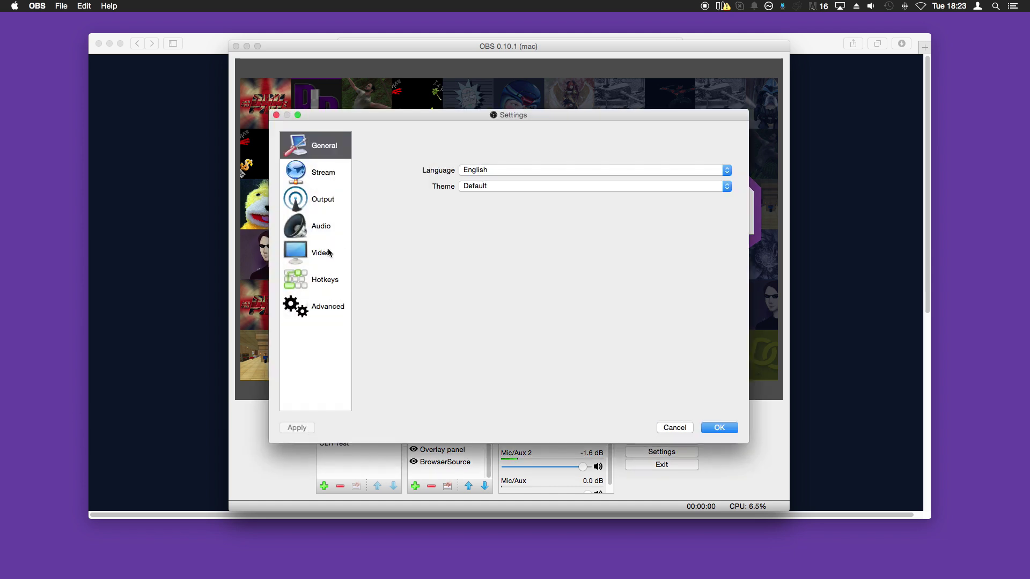
click(318, 257)
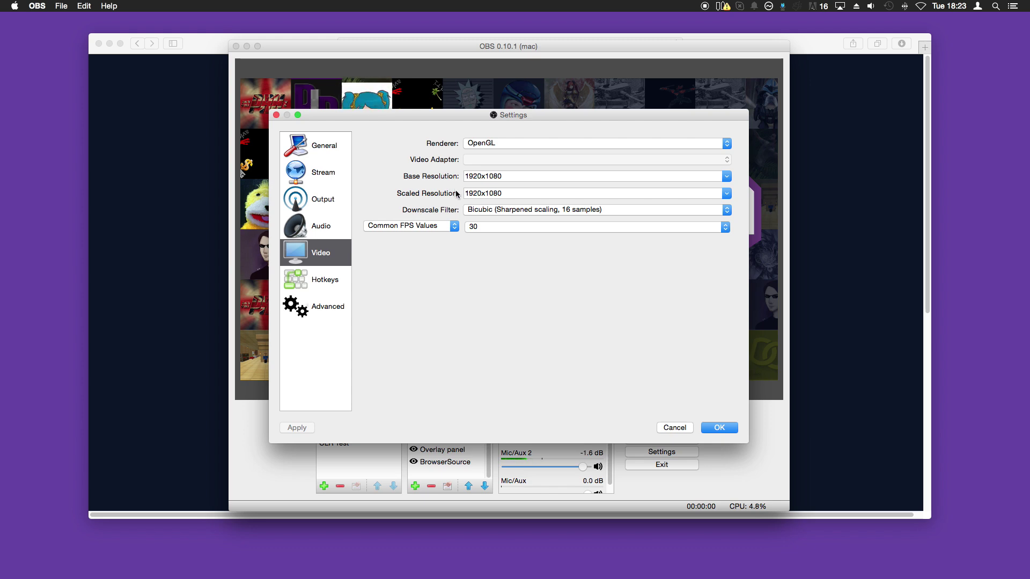
click(701, 428)
key(super+Tab)
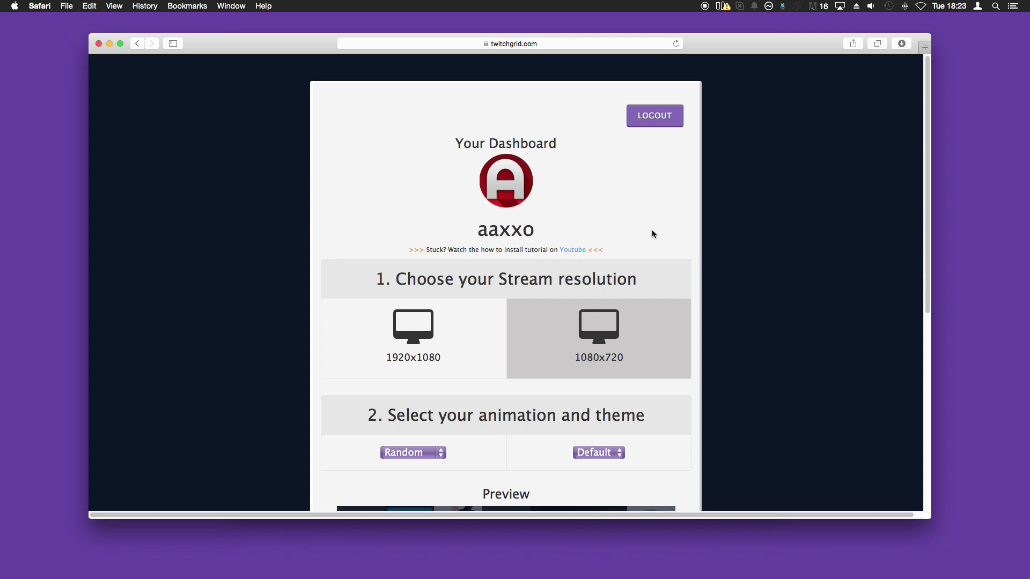
Step: Choose the 1920x1080 stream resolution and scroll down to the theme settings
click(421, 331)
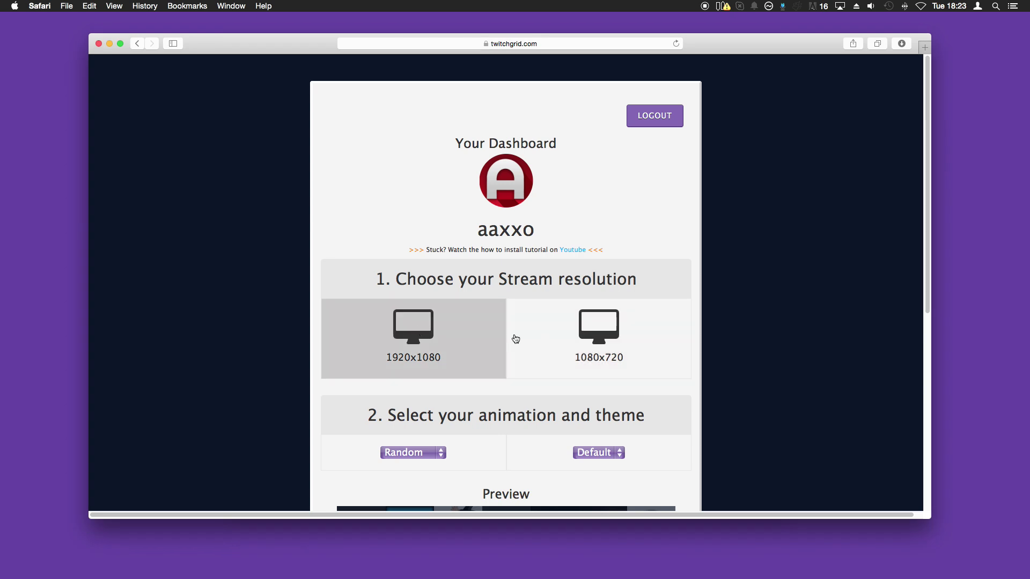
scroll(512, 339, down, 2)
scroll(514, 336, down, 2)
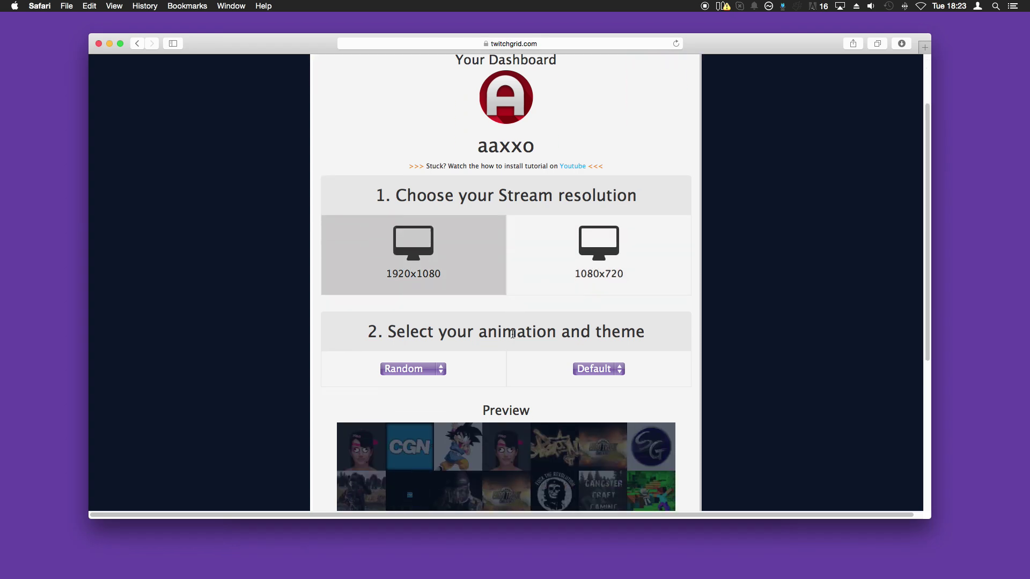
scroll(512, 327, down, 3)
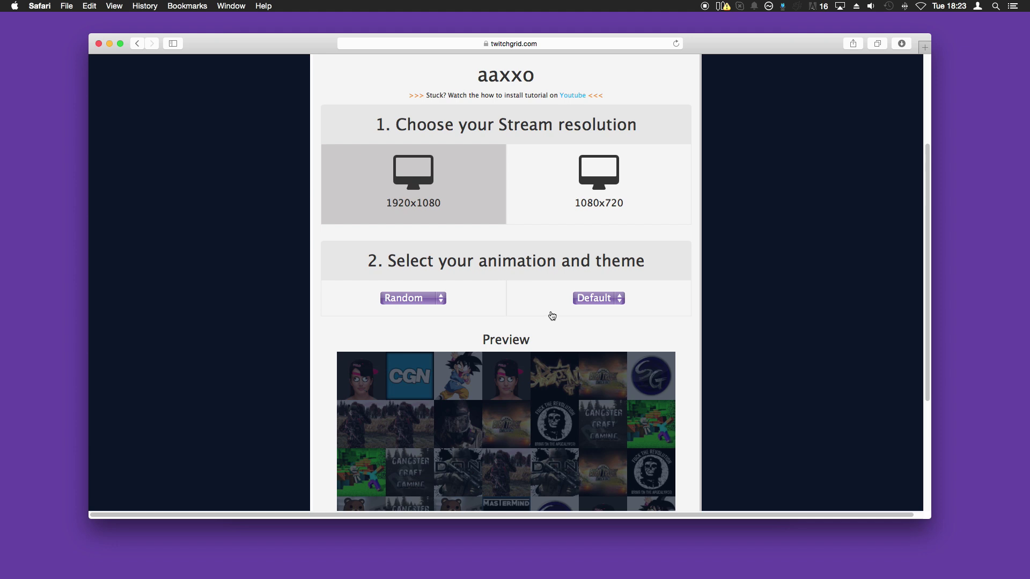
scroll(552, 316, down, 4)
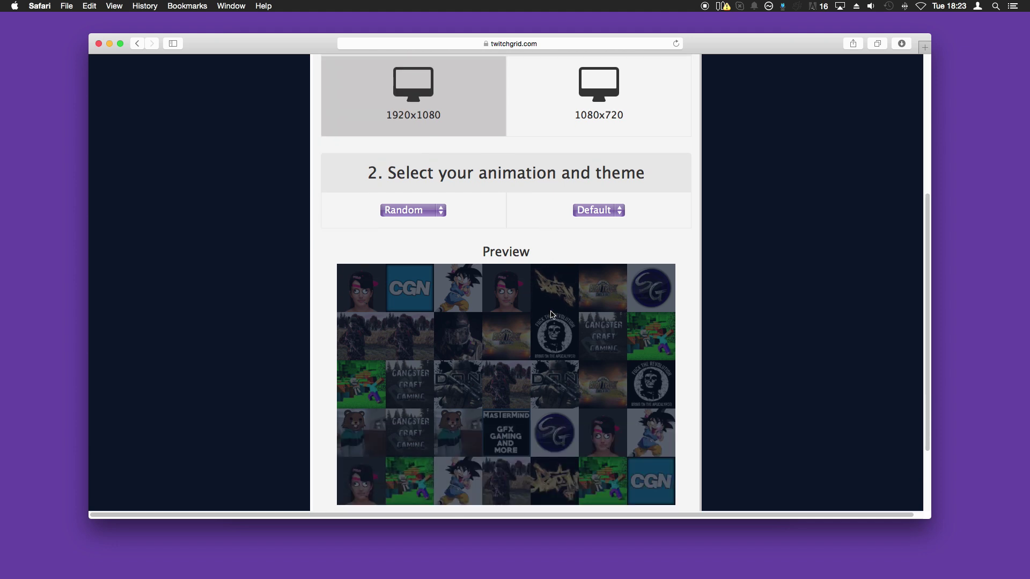
scroll(552, 315, down, 1)
Step: Try the Light grid theme, then set the theme back to Default
click(604, 188)
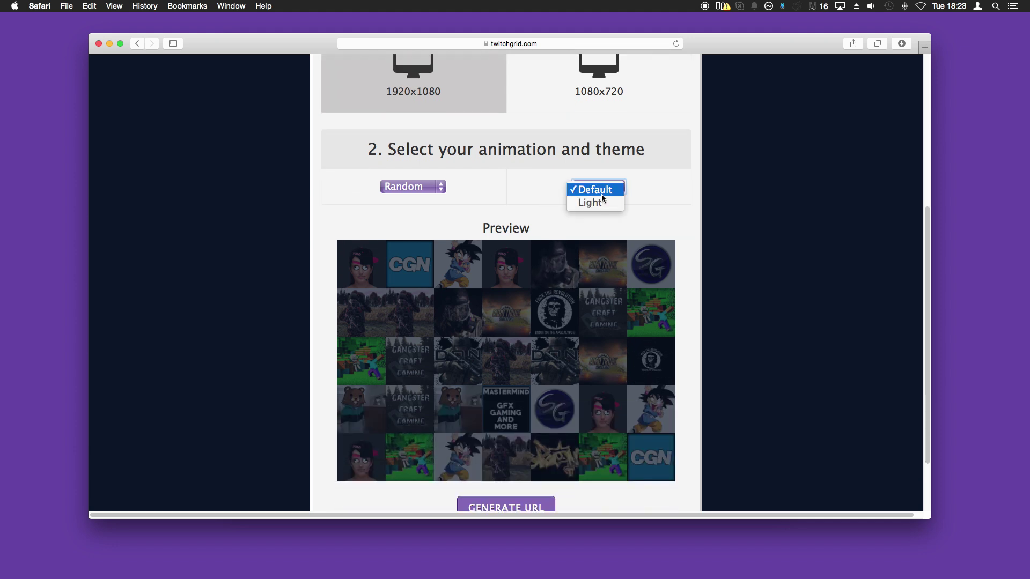
click(685, 179)
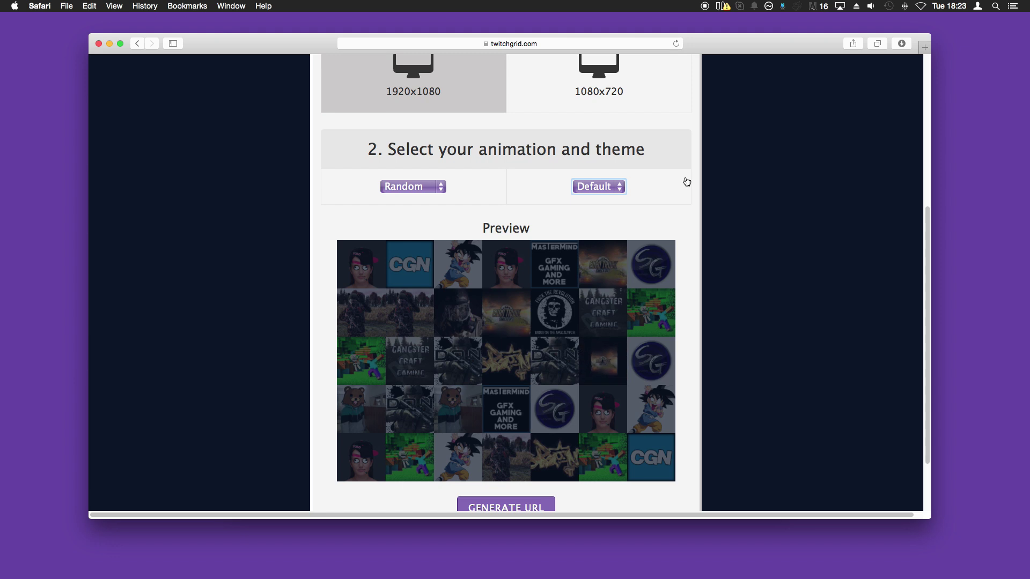
click(597, 187)
click(596, 206)
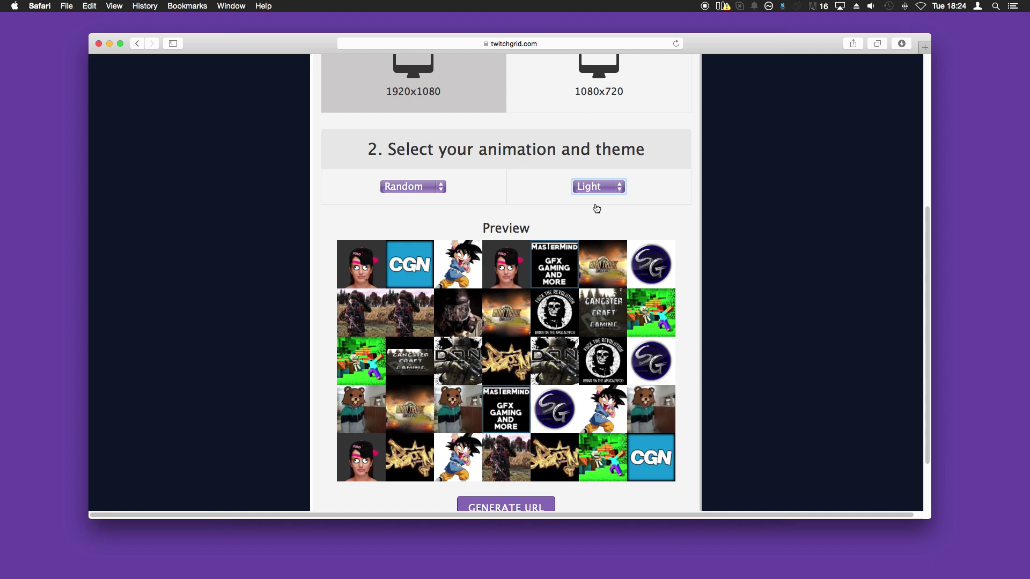
click(595, 189)
click(594, 177)
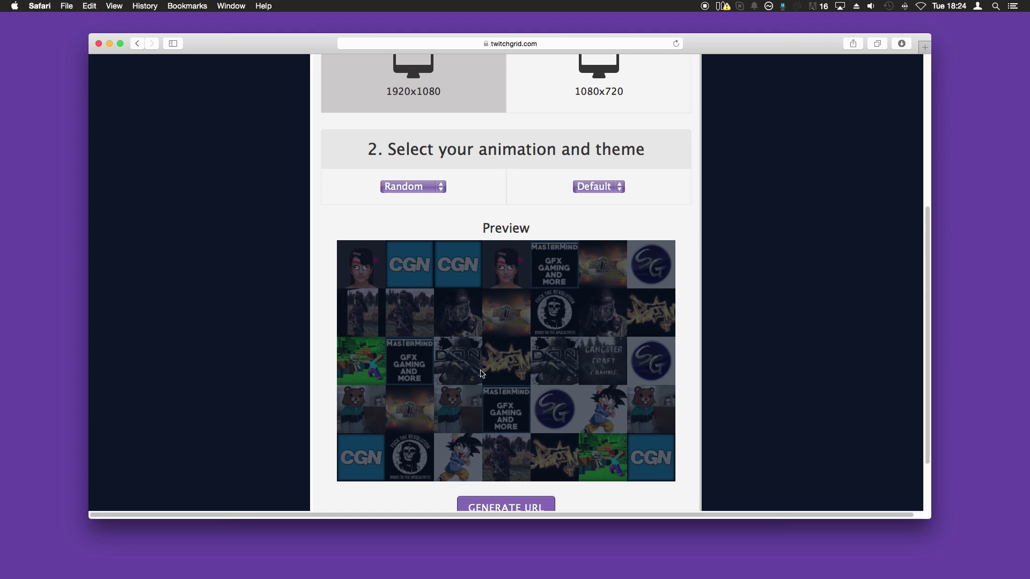
Step: Change the grid animation from Rotate3d to FadeInOut and generate the 1920x1080 hosted URL
click(409, 187)
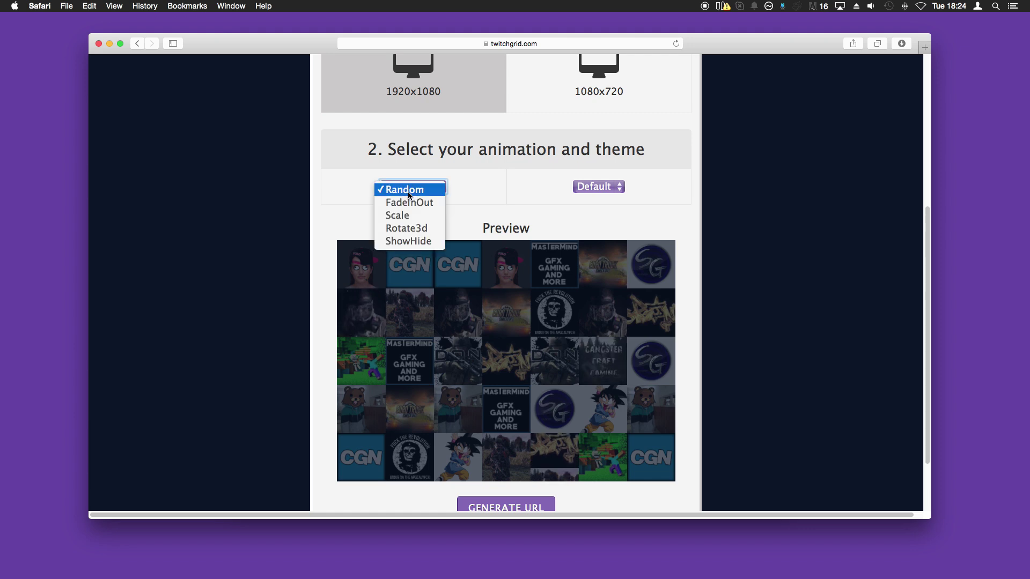
click(407, 226)
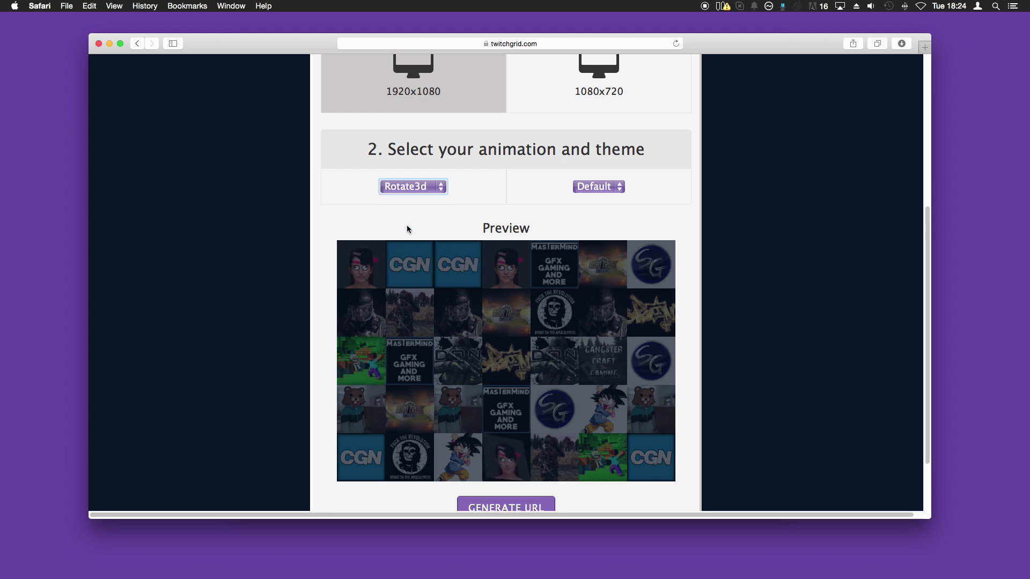
click(434, 185)
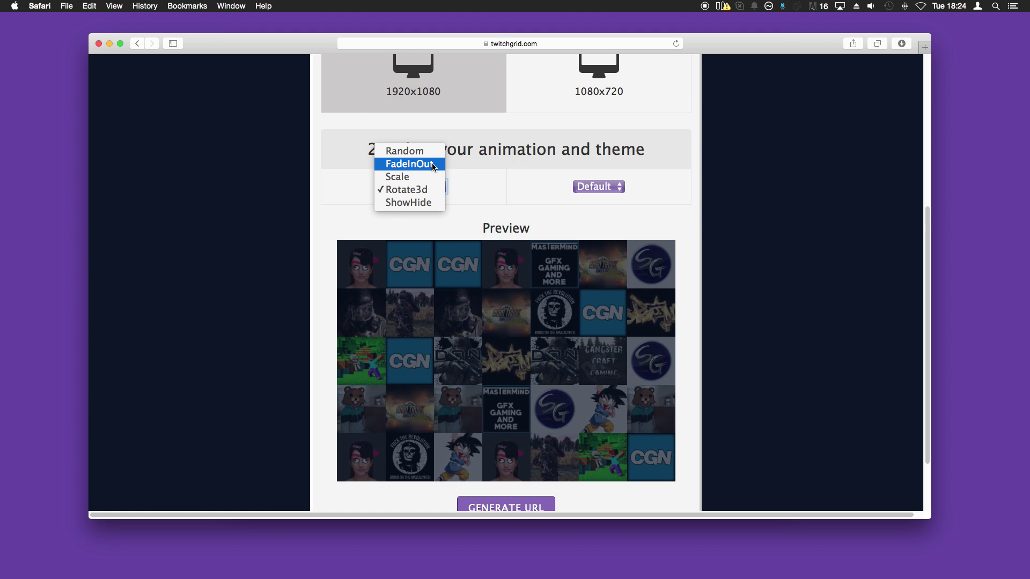
click(433, 164)
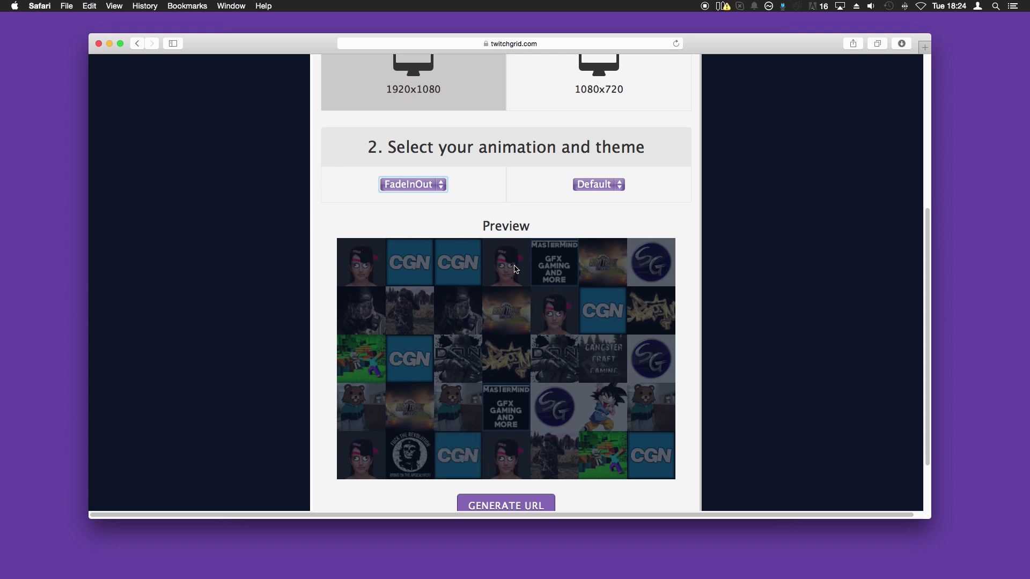
scroll(507, 370, down, 3)
click(514, 429)
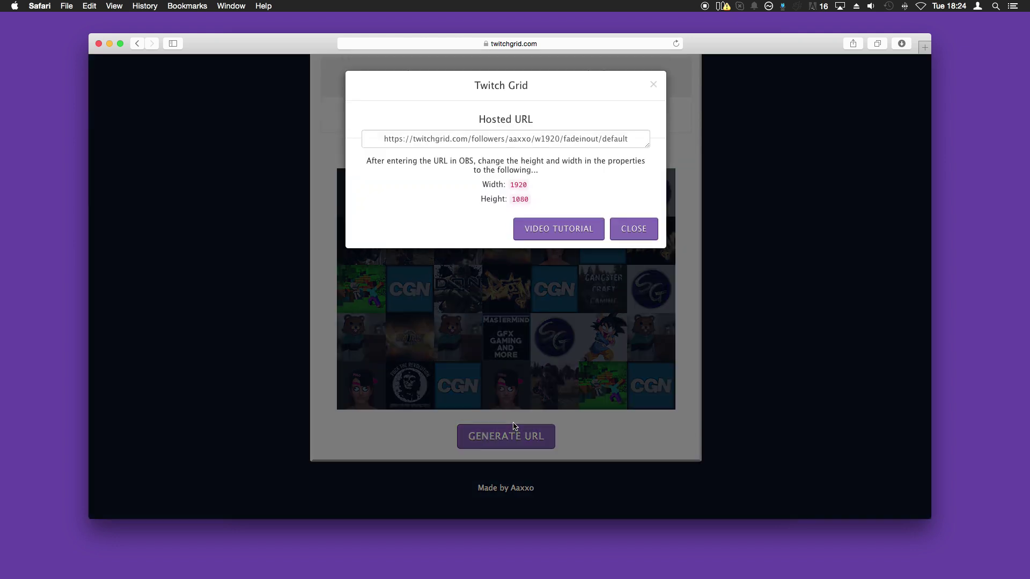
Step: Select the entire hosted follower-grid URL and copy it
drag(383, 134, 630, 141)
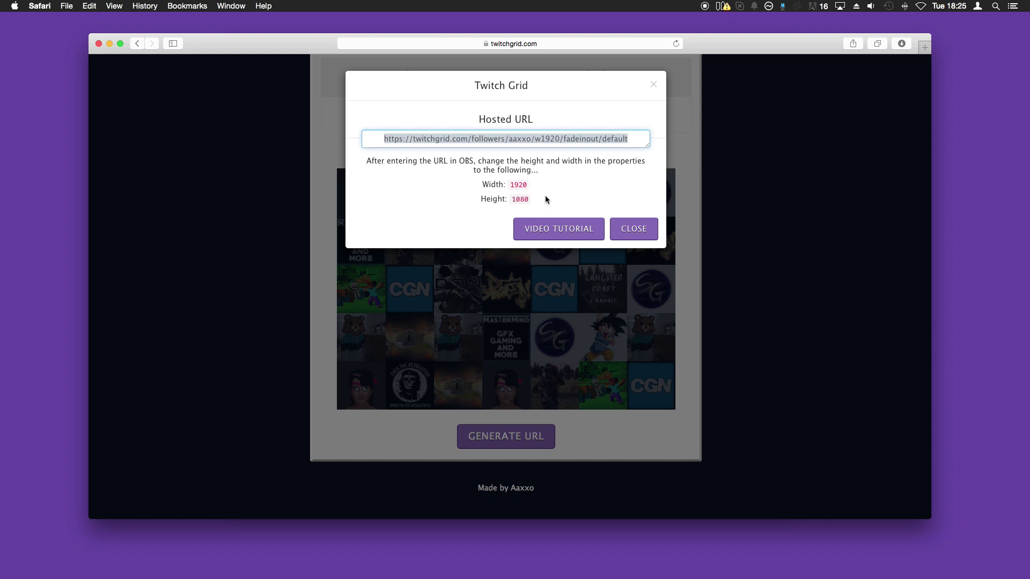
right_click(538, 150)
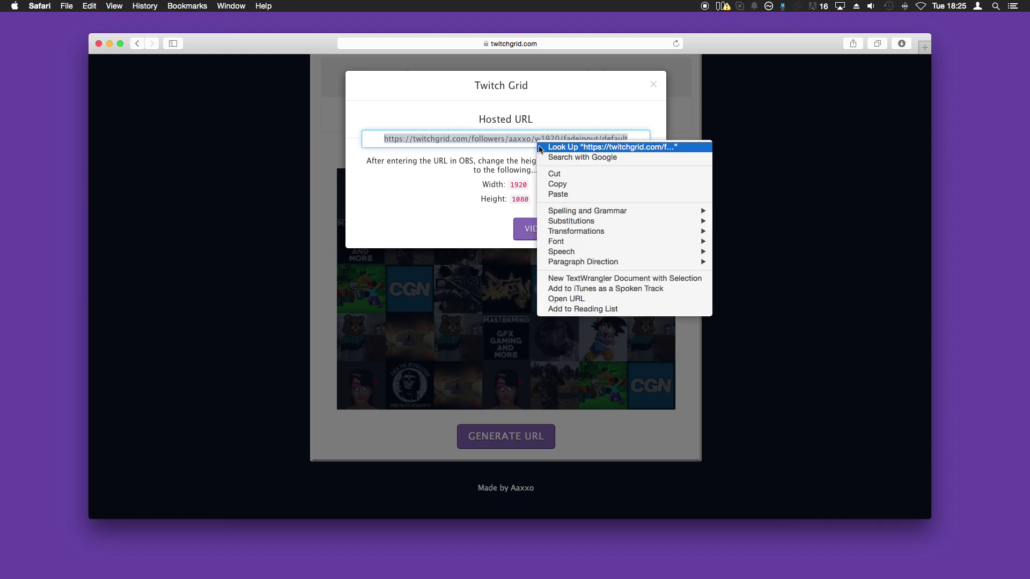
click(548, 184)
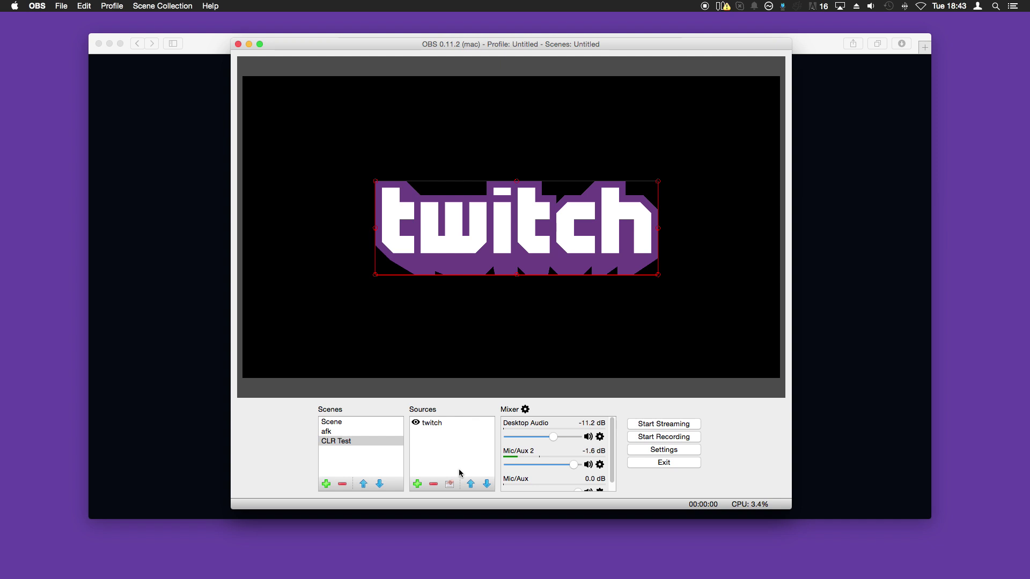
Step: Add a new browser source named Twitchgrid to the scene
click(418, 485)
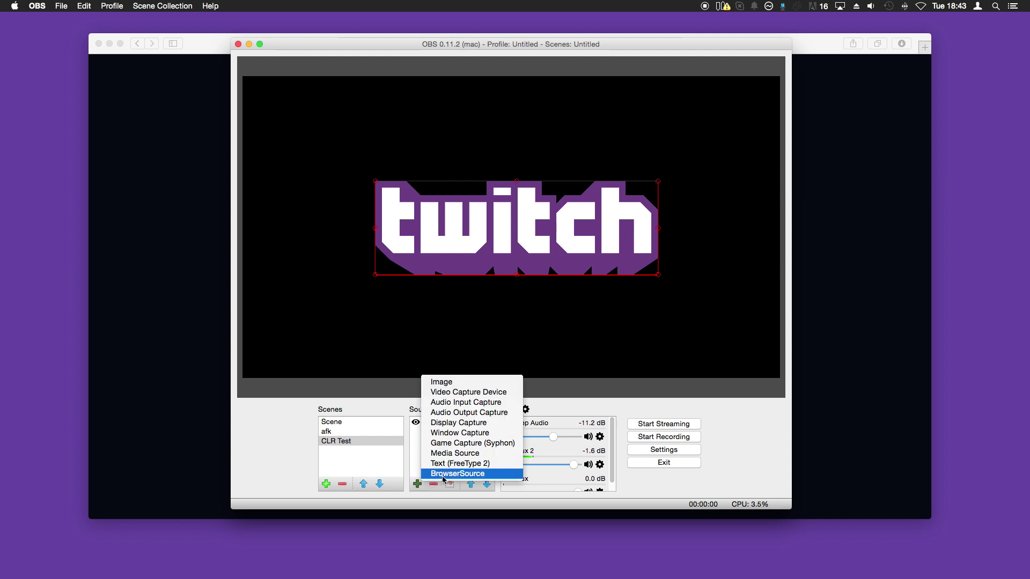
click(443, 474)
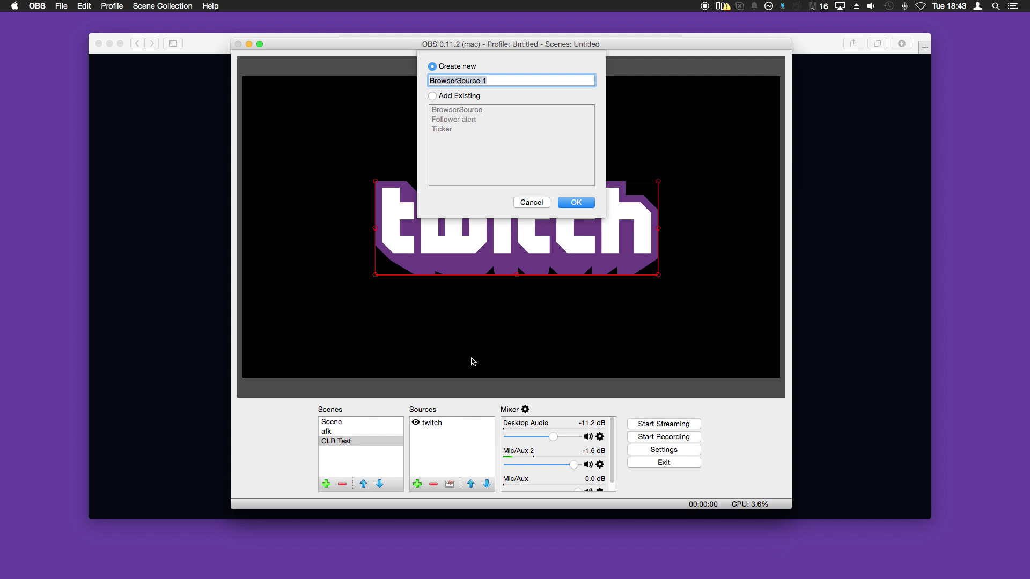
text(Twitchgrid)
key(Return)
Step: Paste the Twitch Grid URL into the source and set width 1920, height 1080
drag(531, 299, 271, 286)
key(super+v)
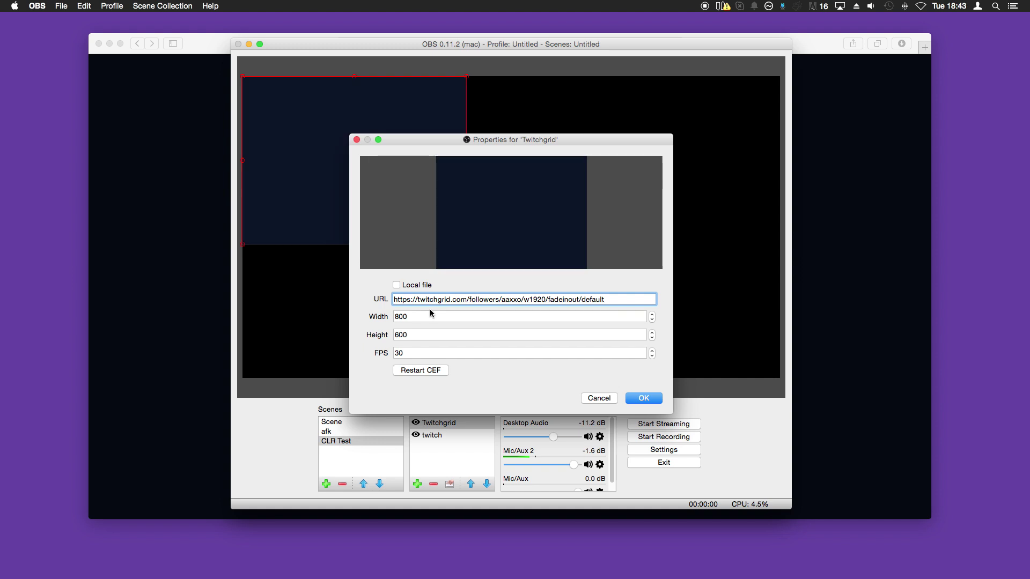
key(Tab)
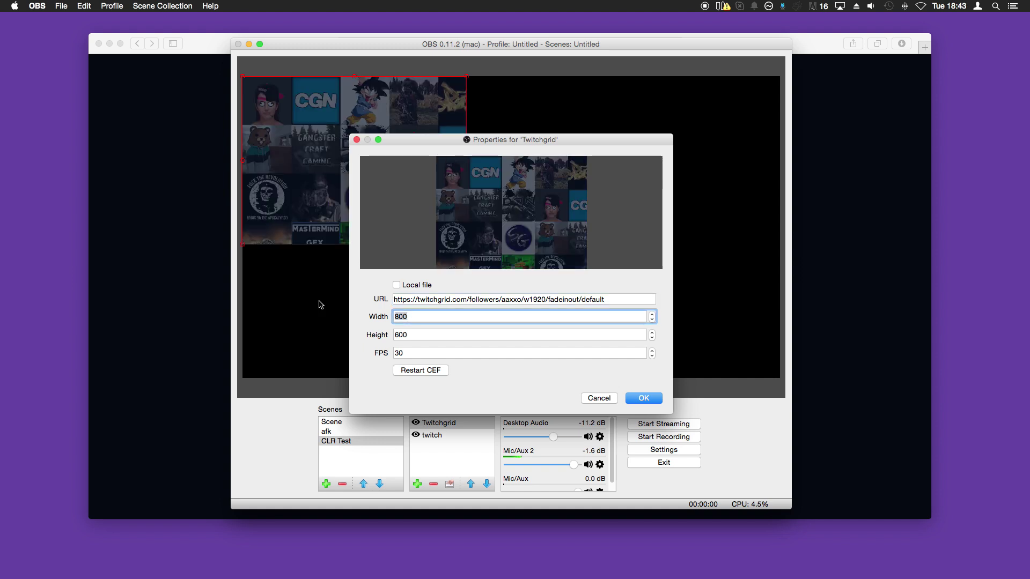
text(1920)
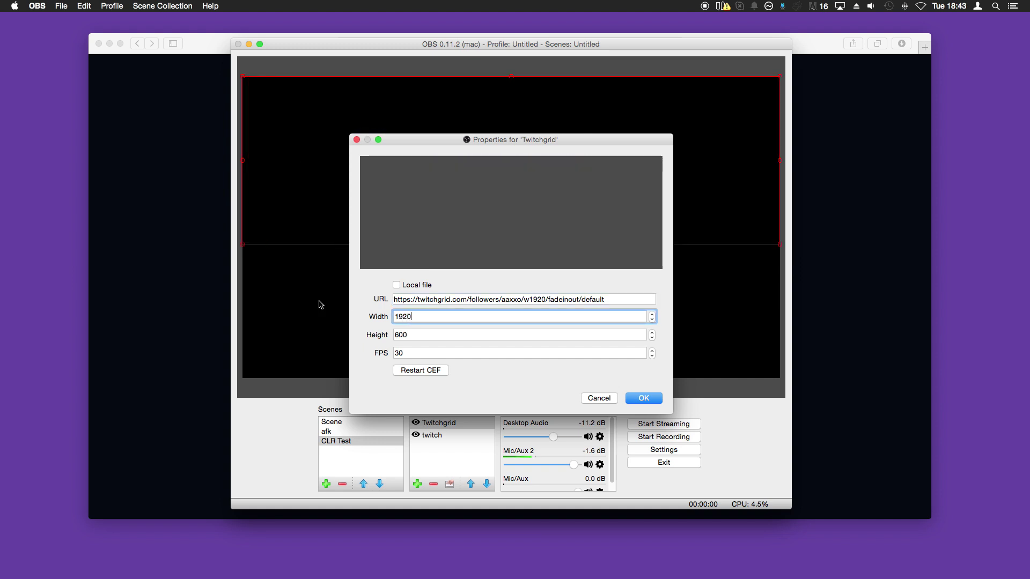
key(Tab)
text(1080)
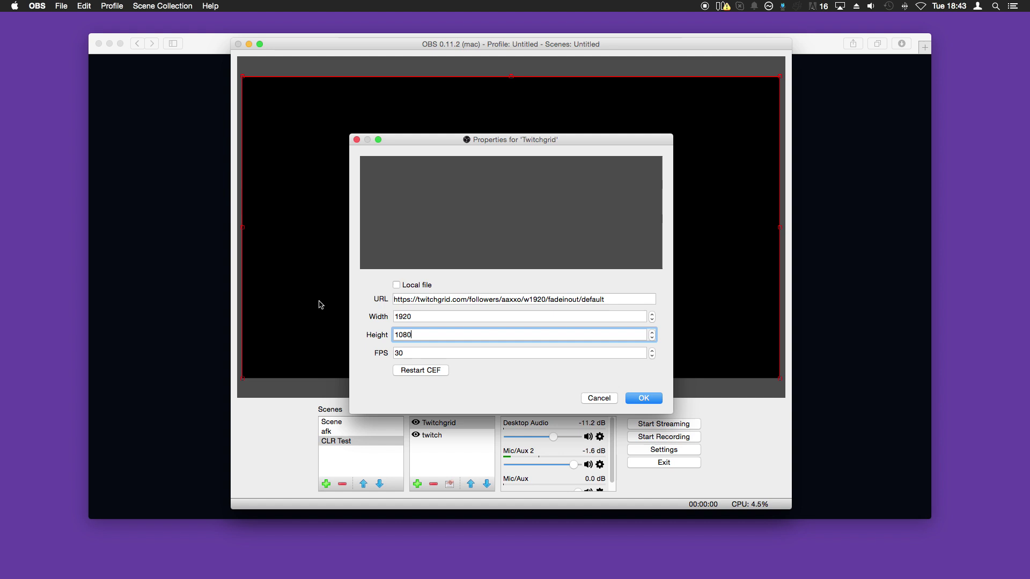
click(650, 400)
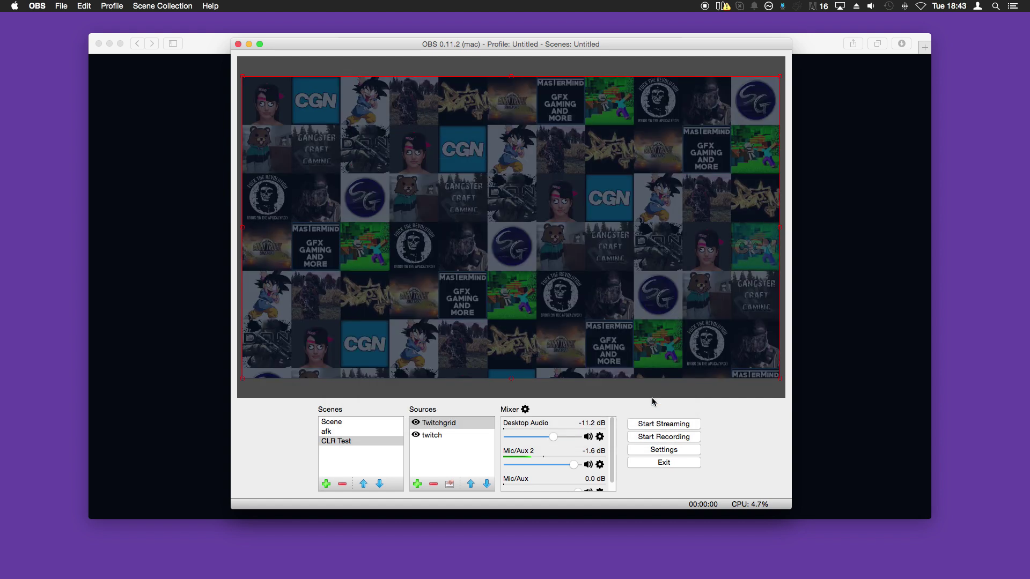
Step: Move the twitch logo source above Twitchgrid in the Sources list
shift+click(469, 437)
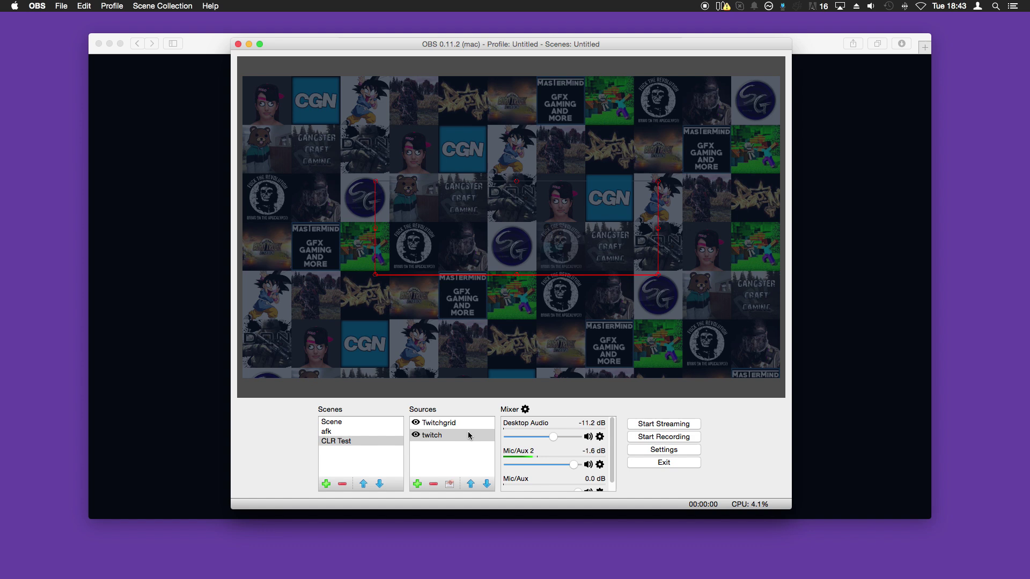
click(469, 436)
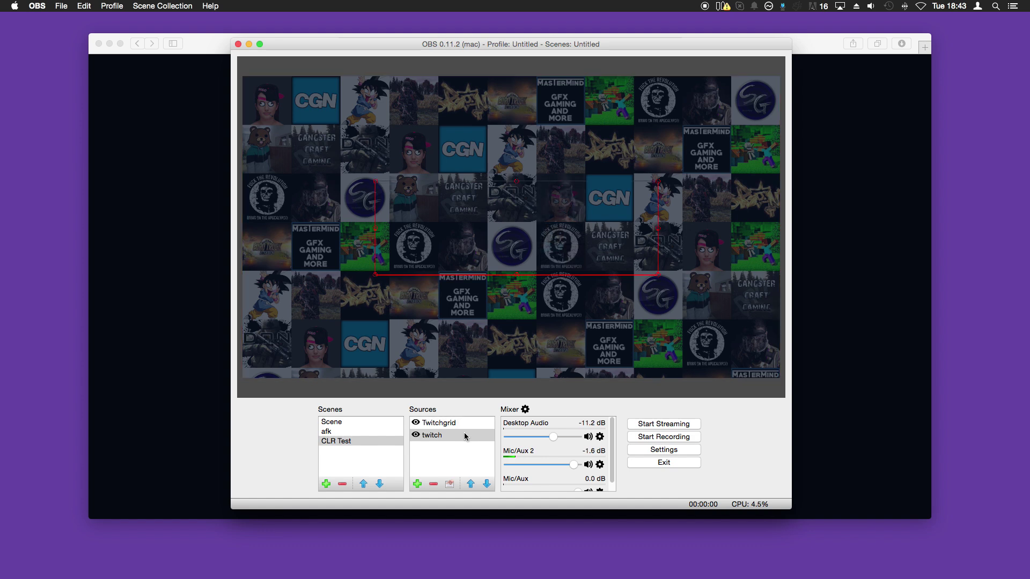
click(470, 484)
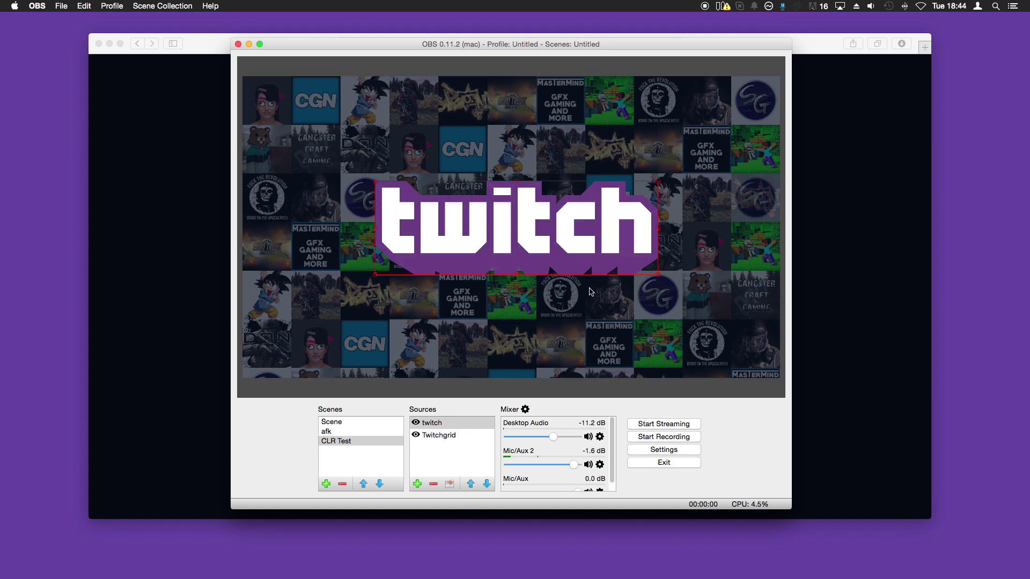
Step: Stretch the Twitchgrid source to fill the whole preview canvas
click(756, 182)
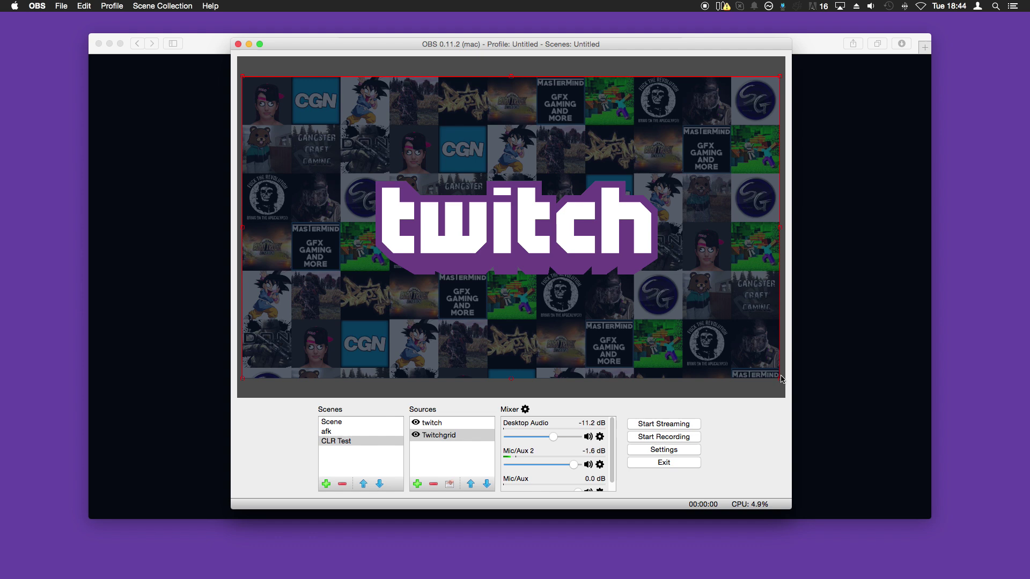
drag(779, 375, 910, 410)
click(438, 71)
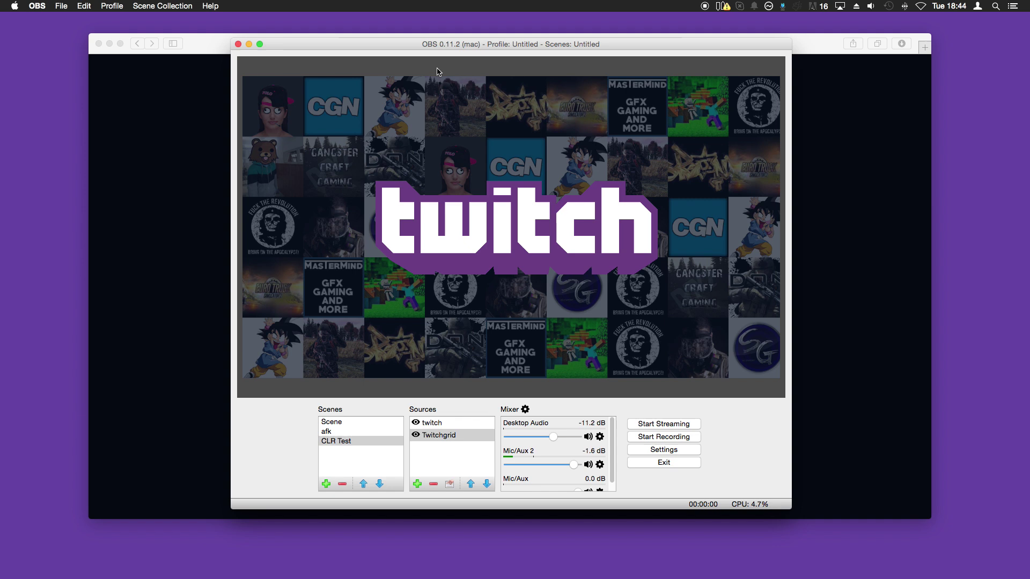